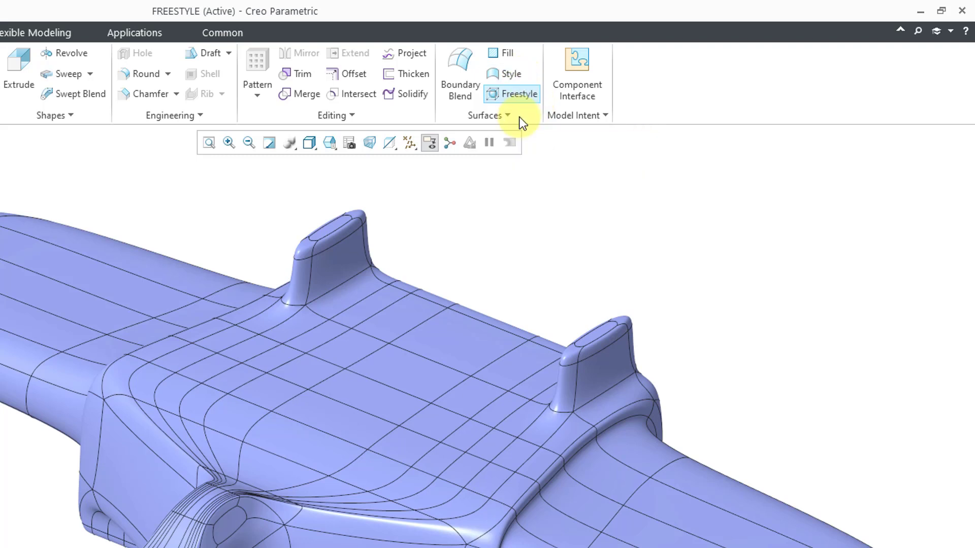
Step: Create the new solid part prt0001, start a Freestyle feature and bring up its Shapes gallery
click(515, 118)
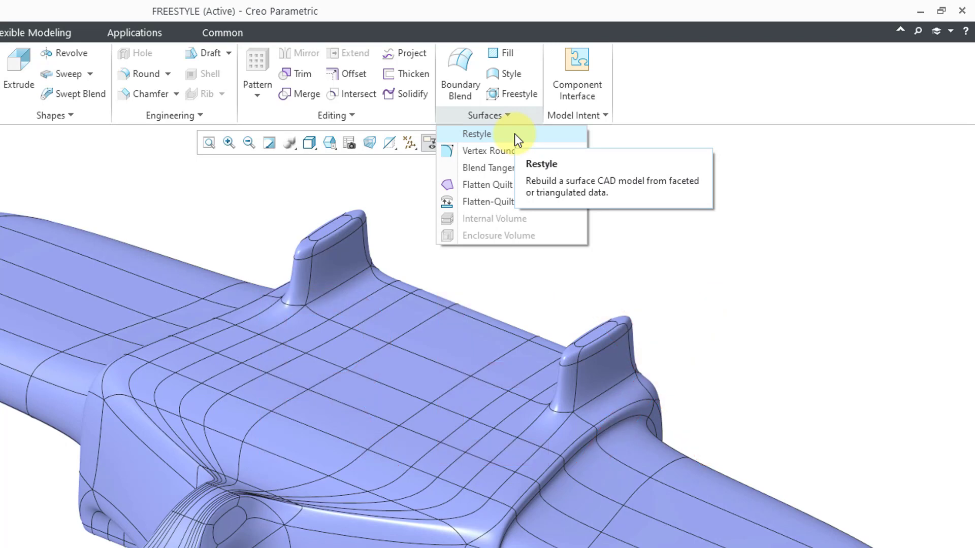
click(636, 145)
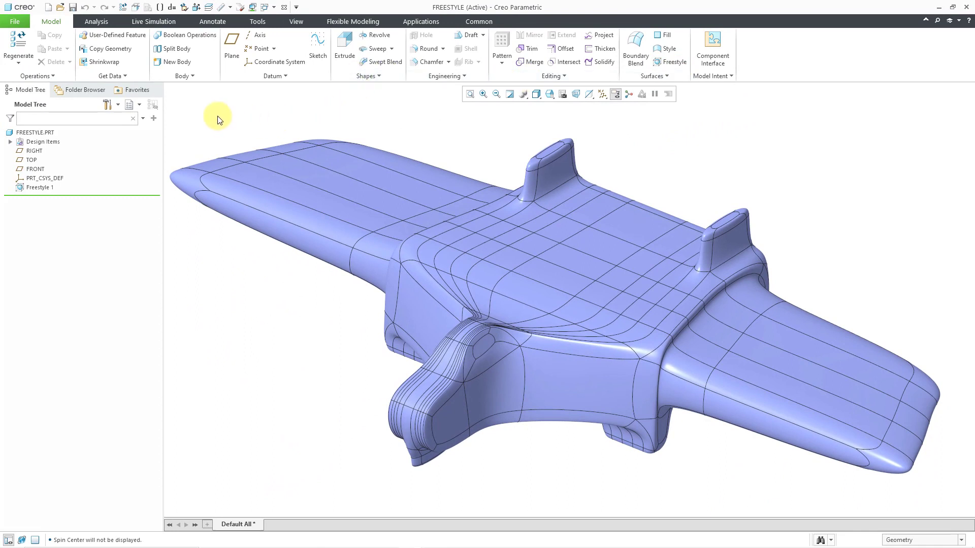
click(48, 7)
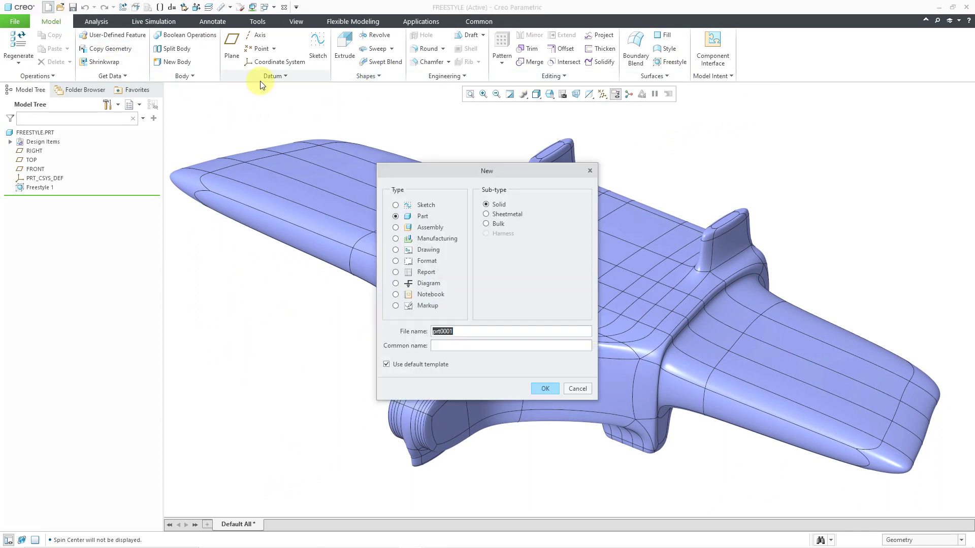
click(544, 389)
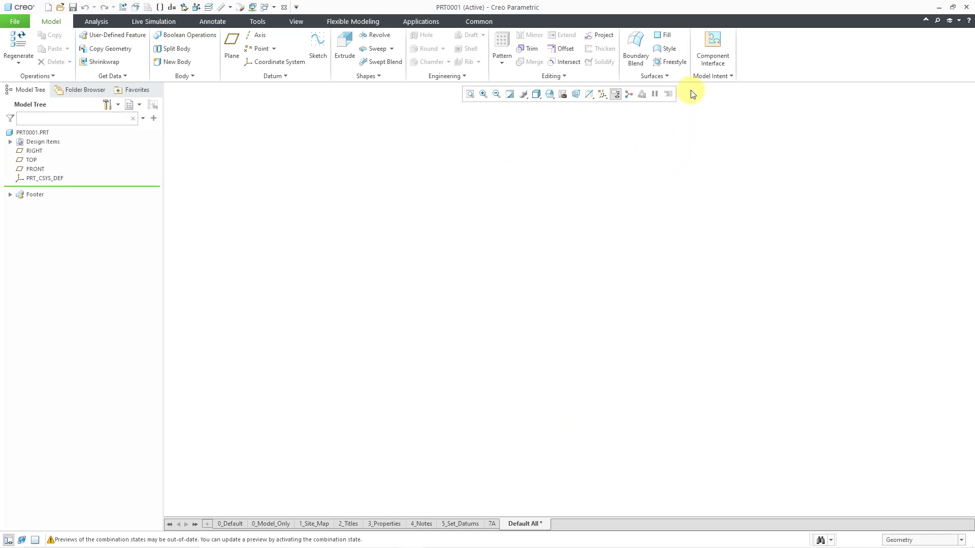
click(675, 62)
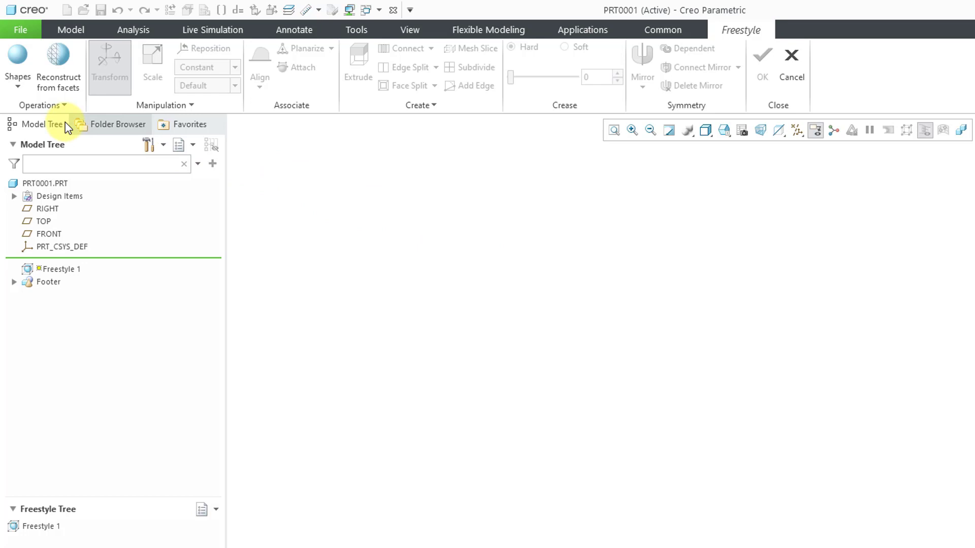
click(16, 87)
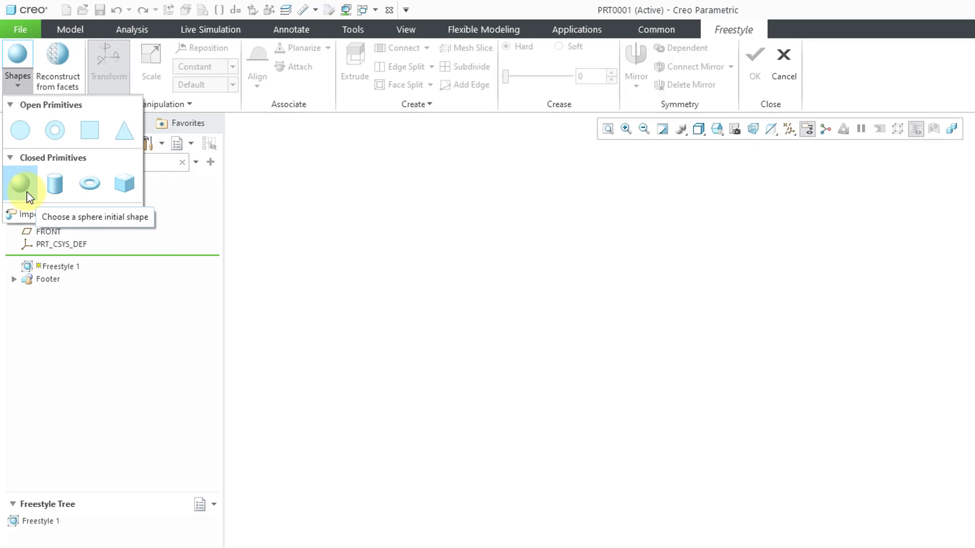
Step: Start Shape 1 from the Closed Primitives sphere and zoom out to see its cubic cage
click(27, 194)
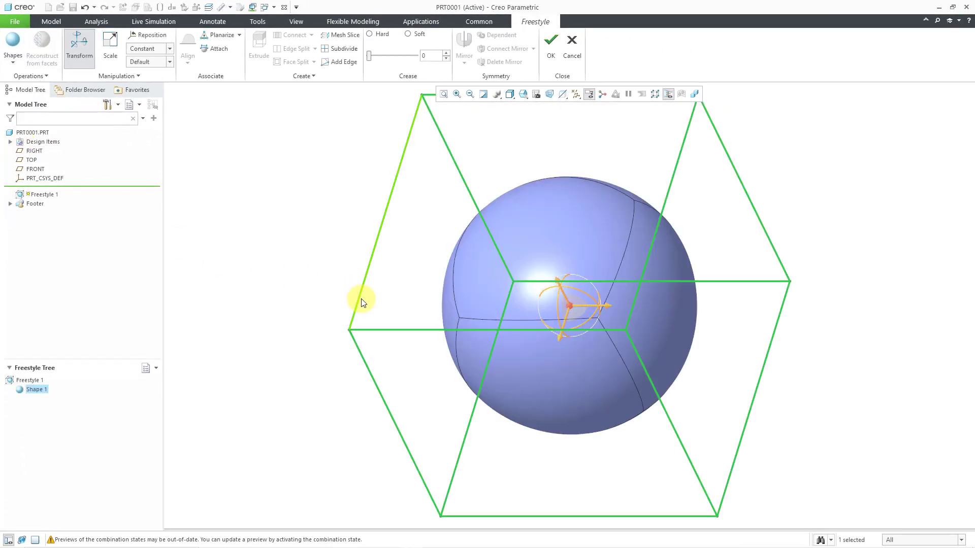
scroll(423, 361, down, 1)
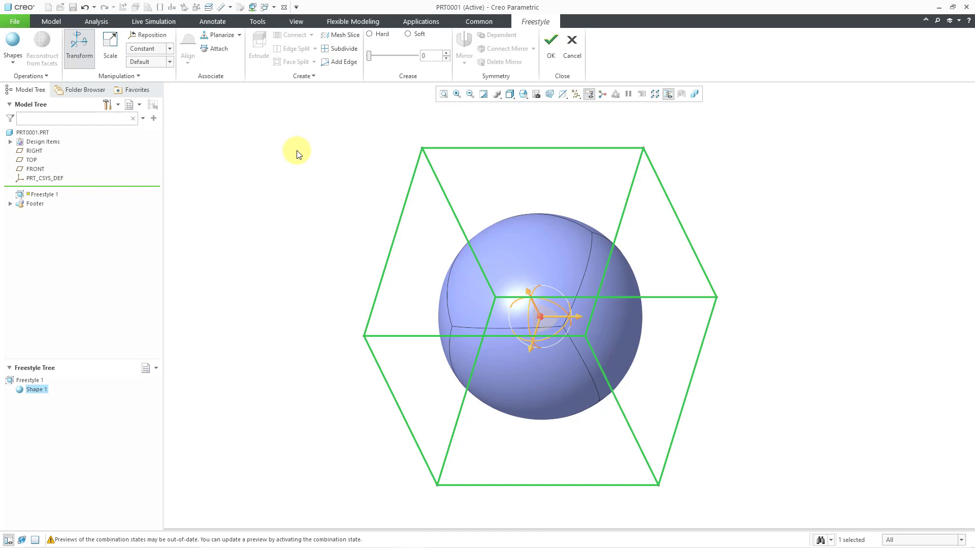
scroll(316, 255, down, 2)
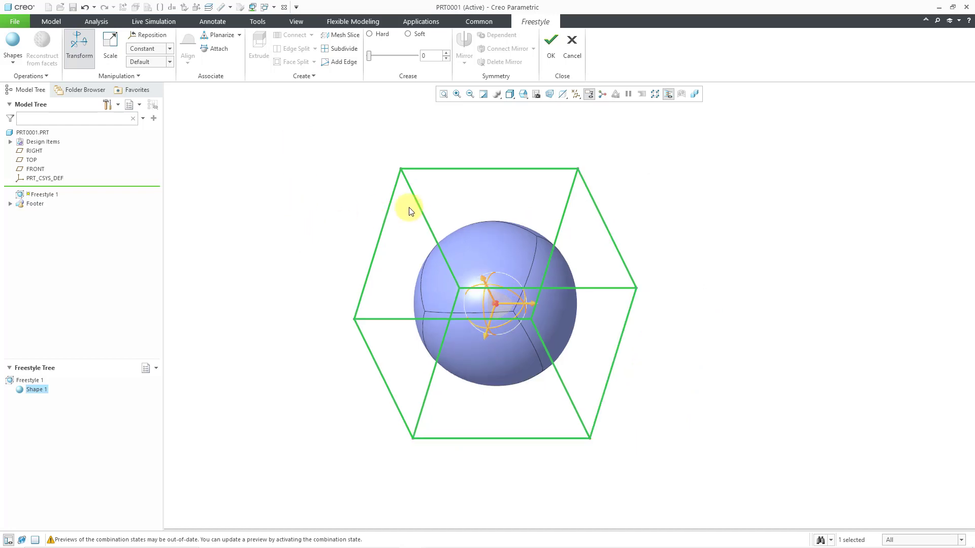
Step: Select the cage's top face and rotate it, undoing once, then twisting the top again
click(439, 212)
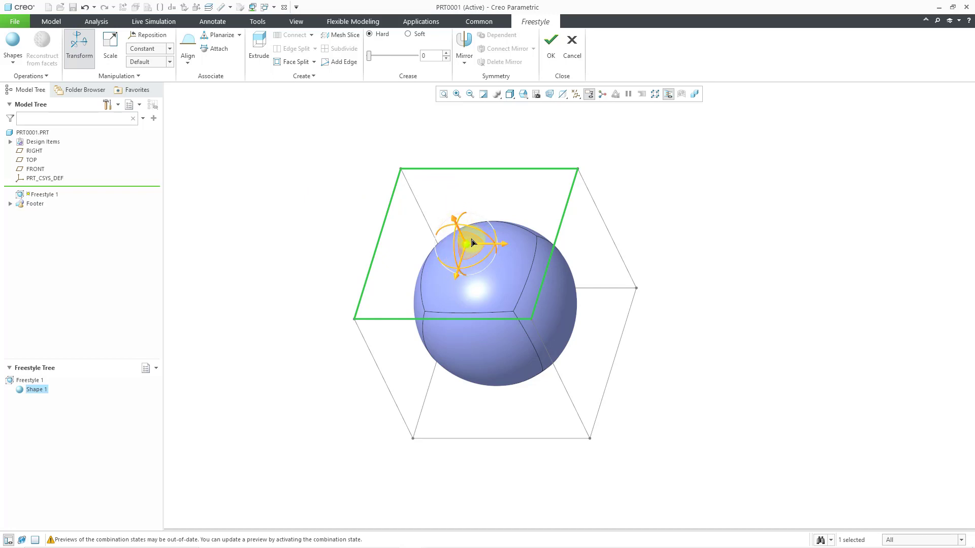
drag(470, 224, 415, 153)
key(ctrl+z)
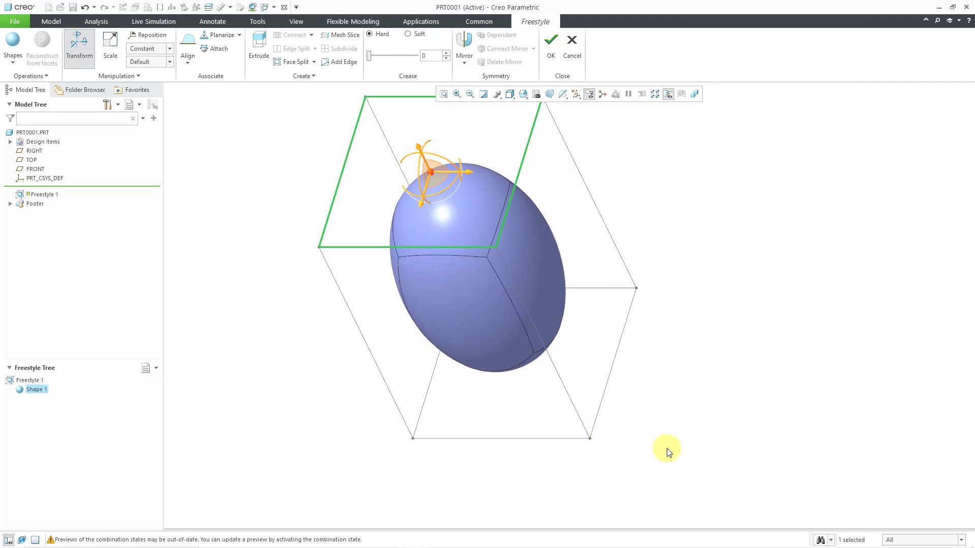
scroll(666, 448, down, 3)
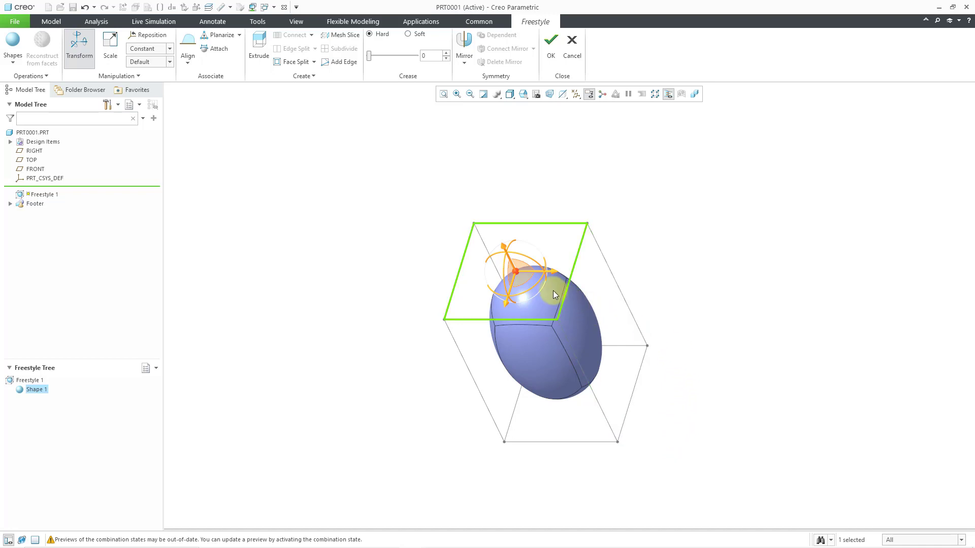
drag(540, 287, 528, 322)
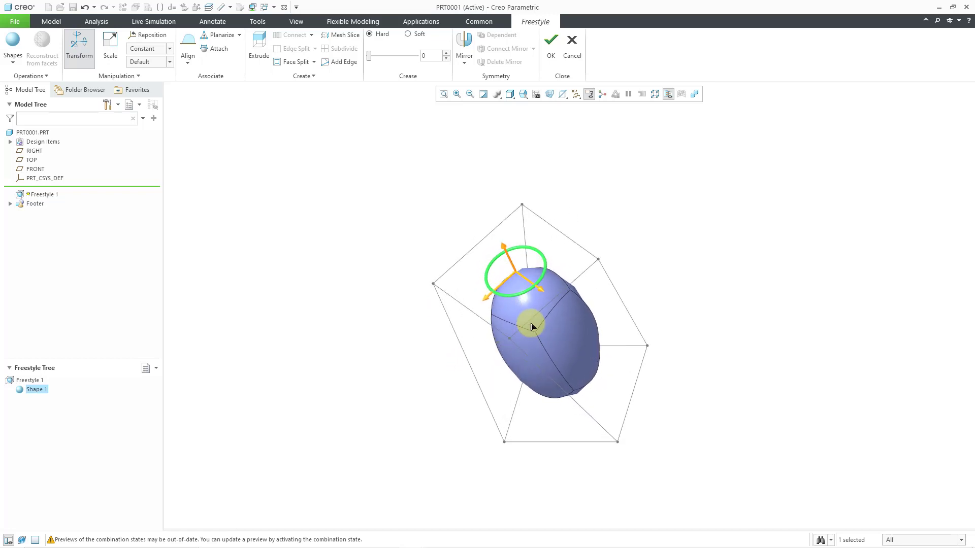
Step: Undo the twist and pull the cage's top face slightly upward
click(84, 8)
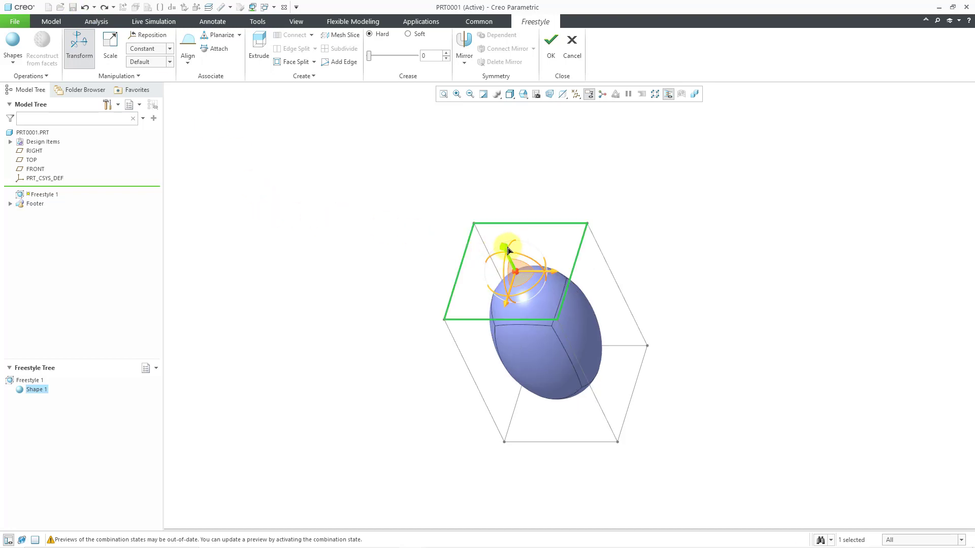
drag(505, 248, 498, 240)
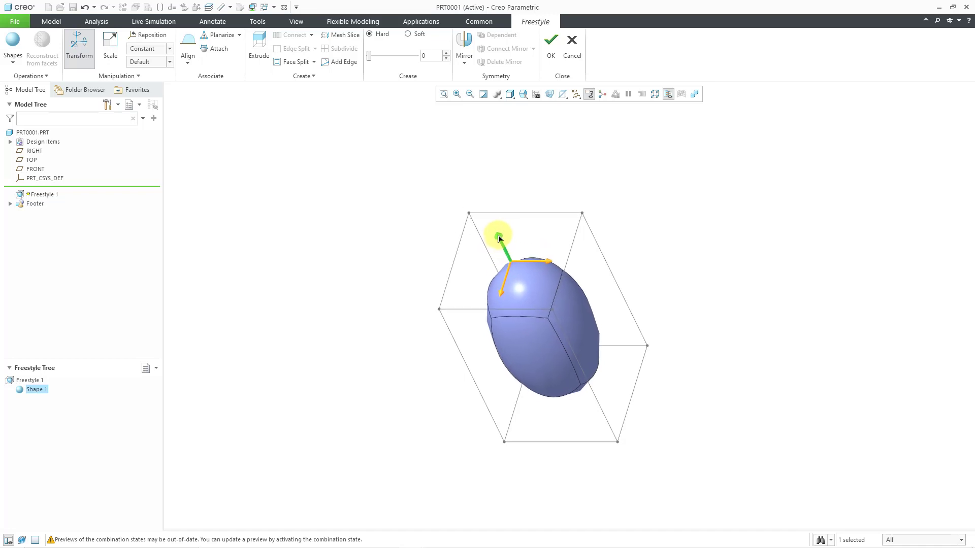
key(ctrl+z)
key(ctrl+y)
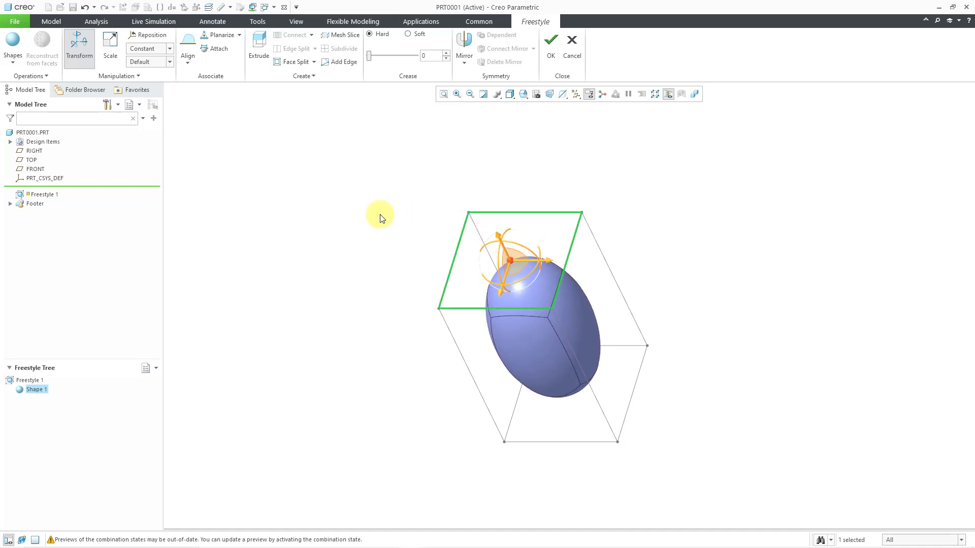
Step: Drag an upper corner vertex outward to the right, then undo that corner move
click(582, 214)
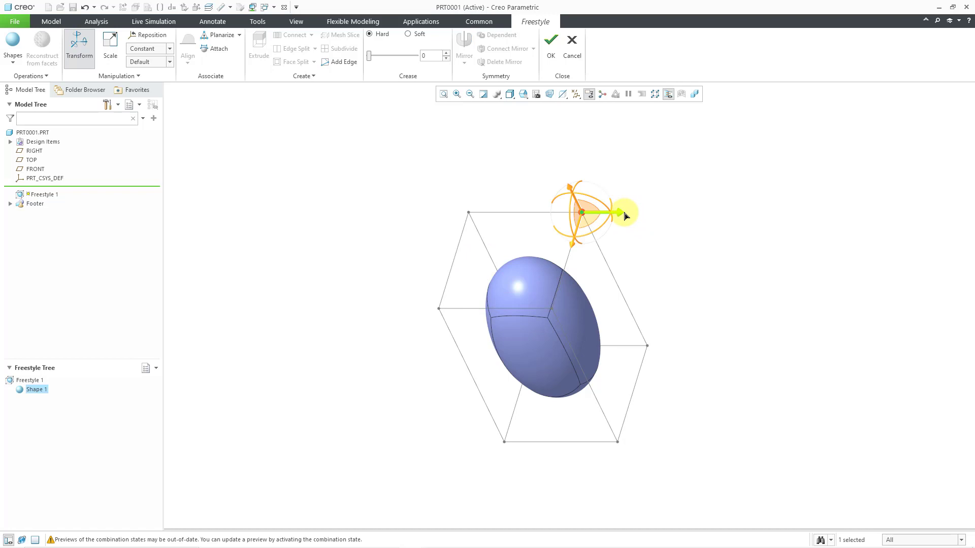
drag(624, 212, 633, 152)
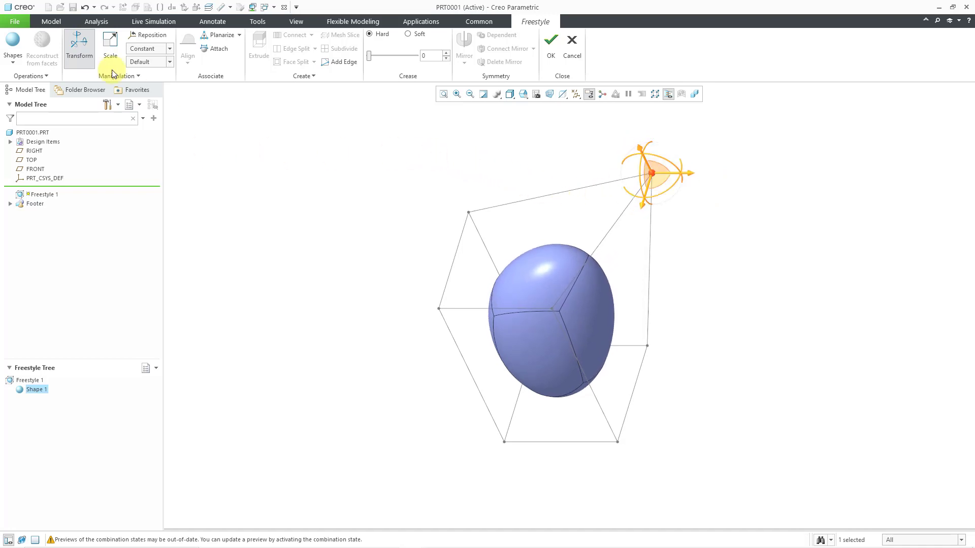
click(85, 7)
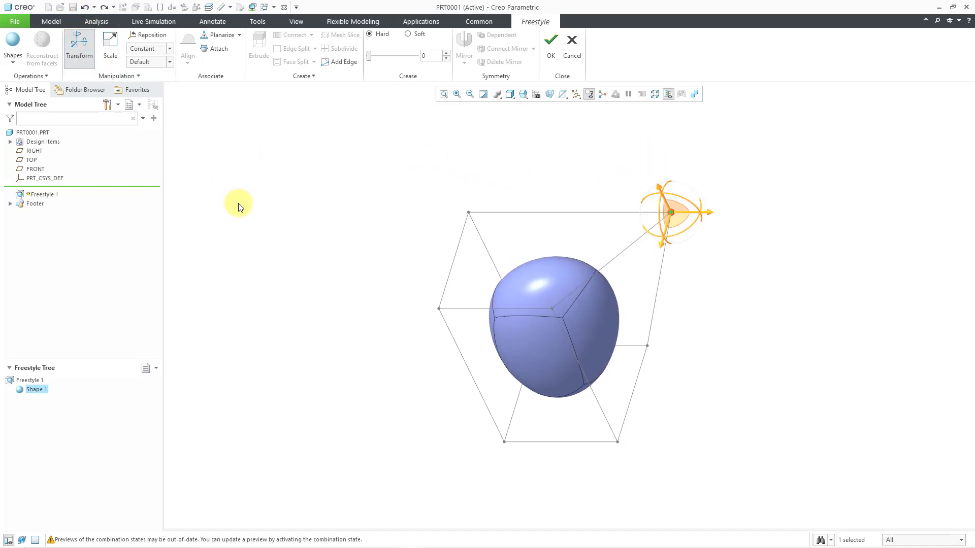
click(104, 49)
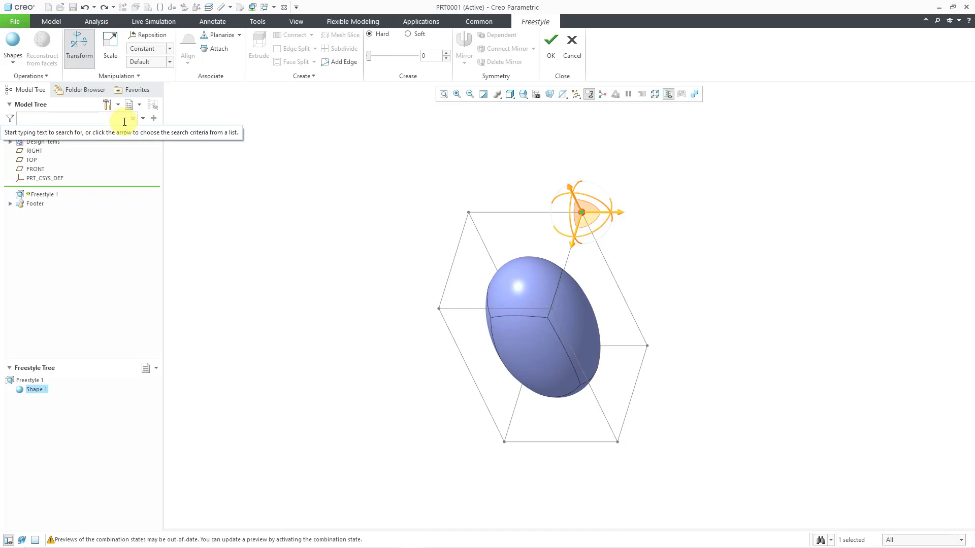
Step: Pull the left cage edge outward, then drag it together with the lower-left edge to lengthen the egg
click(455, 264)
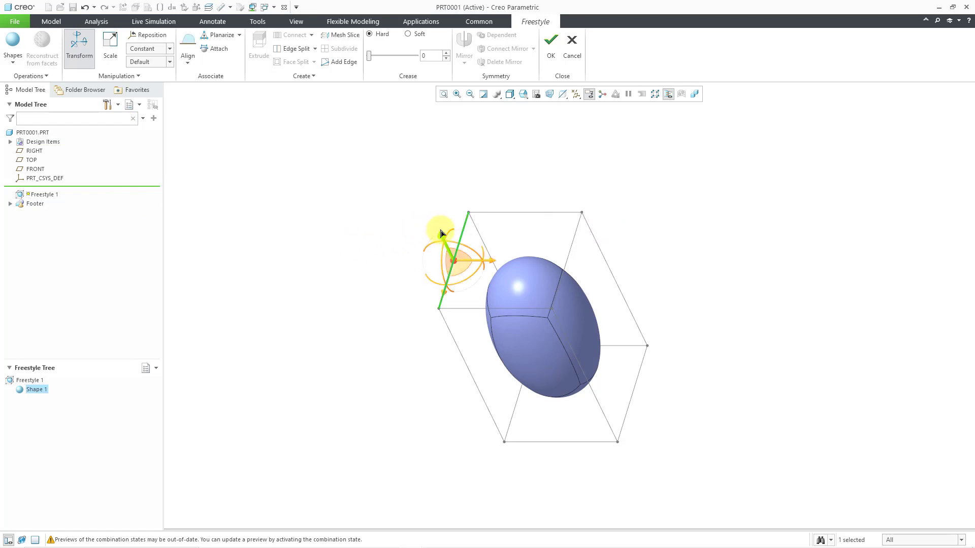
drag(441, 233, 432, 213)
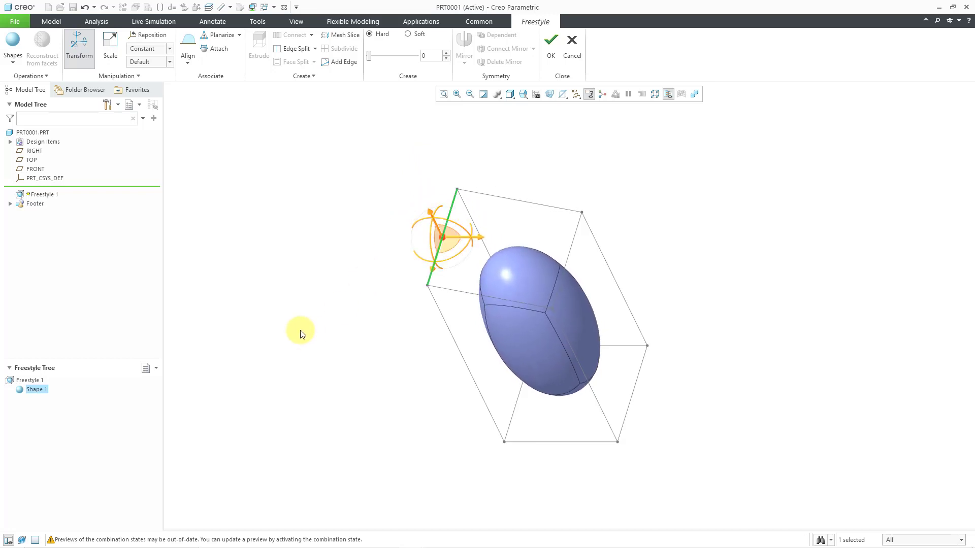
ctrl+click(514, 412)
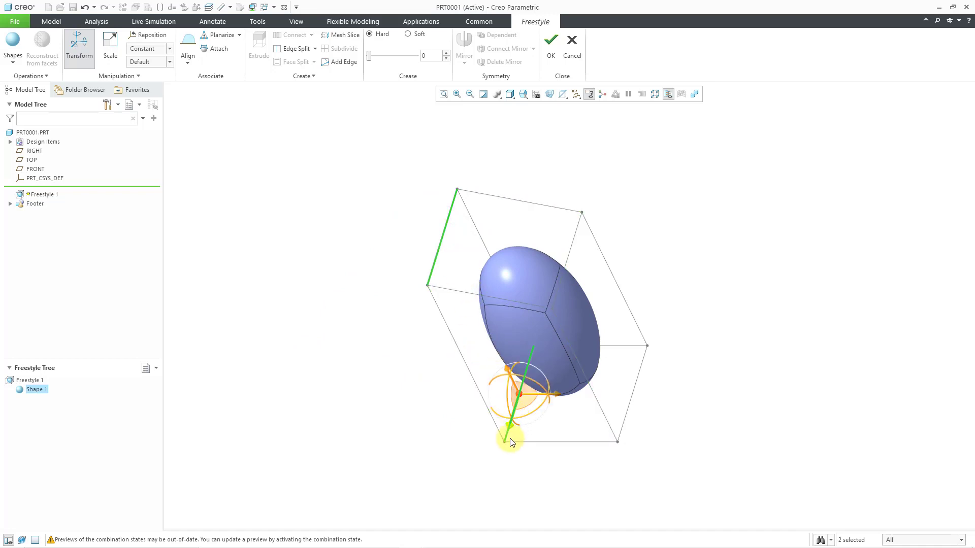
drag(507, 429, 482, 349)
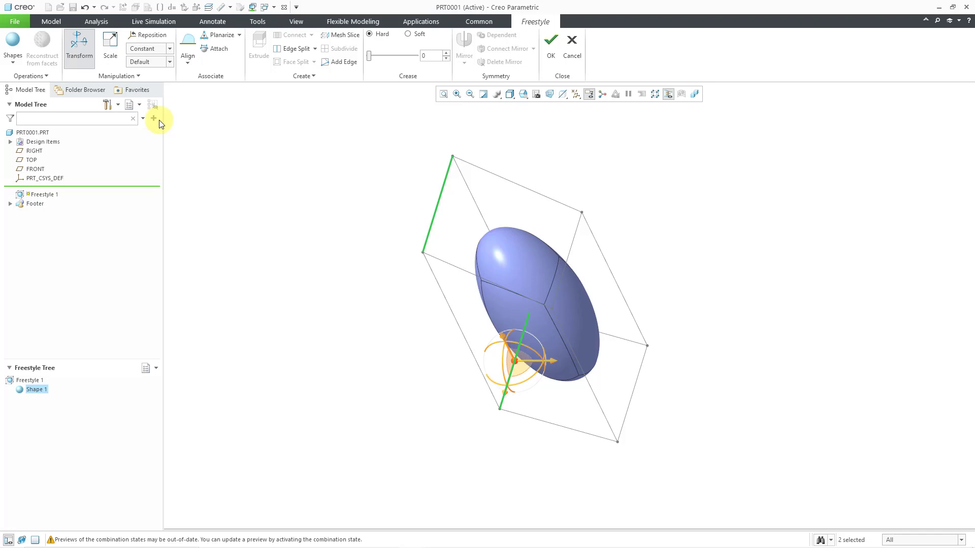
Step: Turn on Increment manipulation and raise the cage's top face by 10.700
click(137, 75)
click(94, 89)
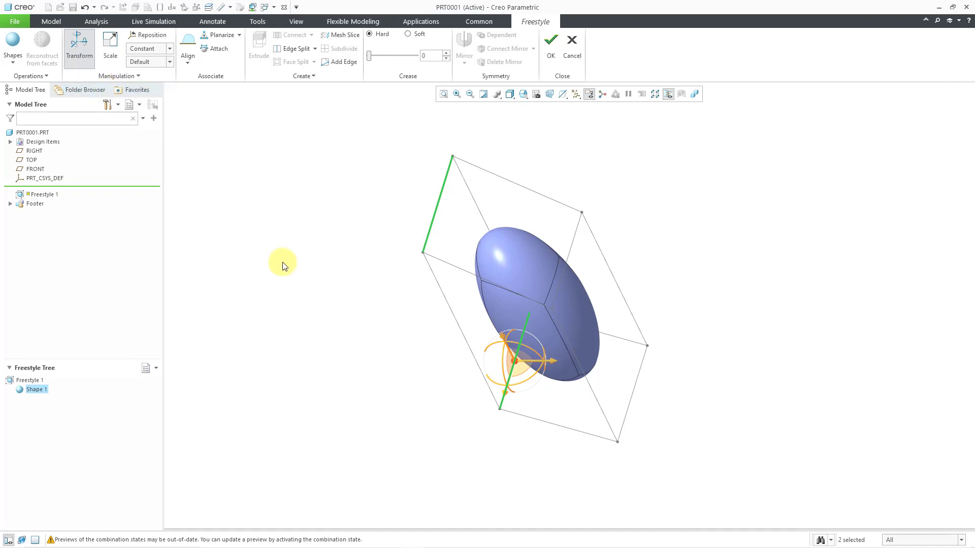
click(559, 233)
drag(511, 216, 516, 175)
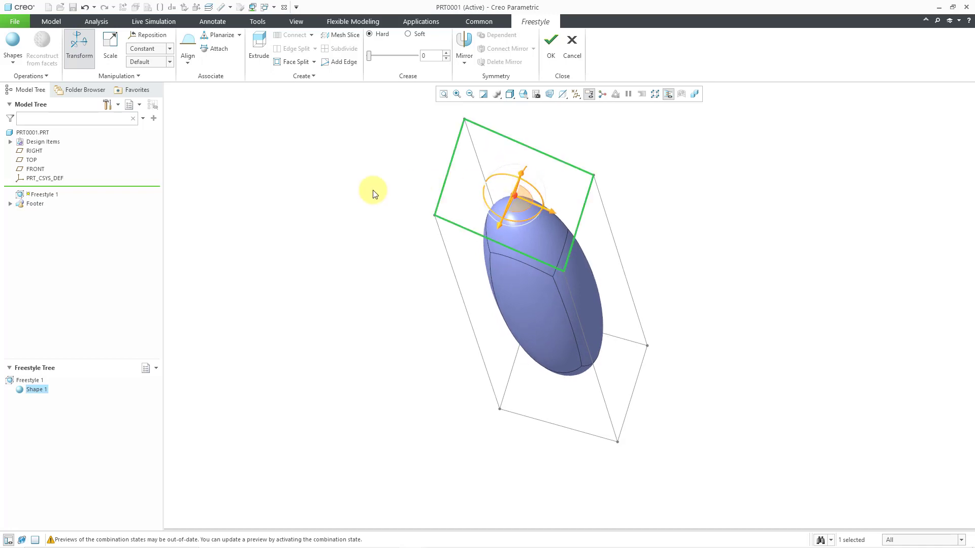
Step: Change the dragger move increment from 0.100 to 1 and pull the right cage face outward
click(45, 78)
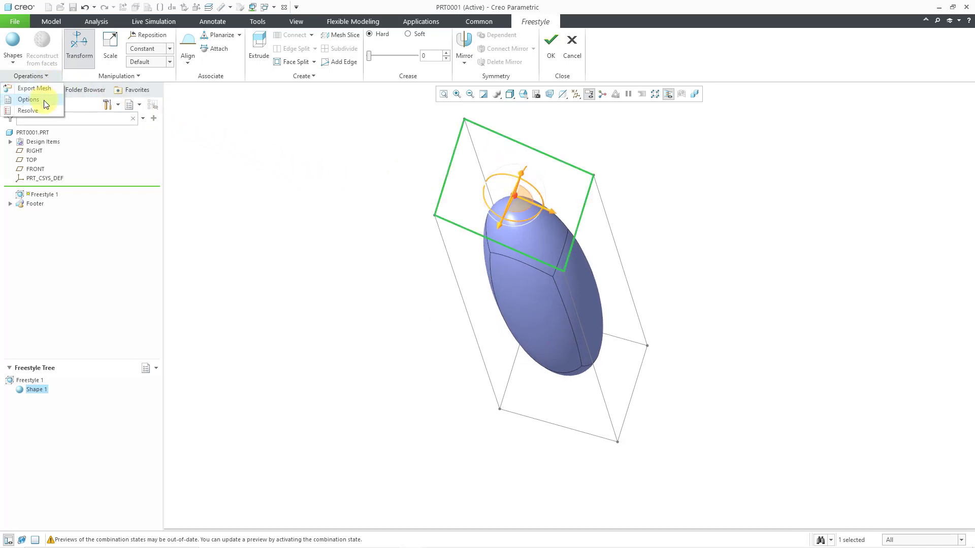
click(44, 101)
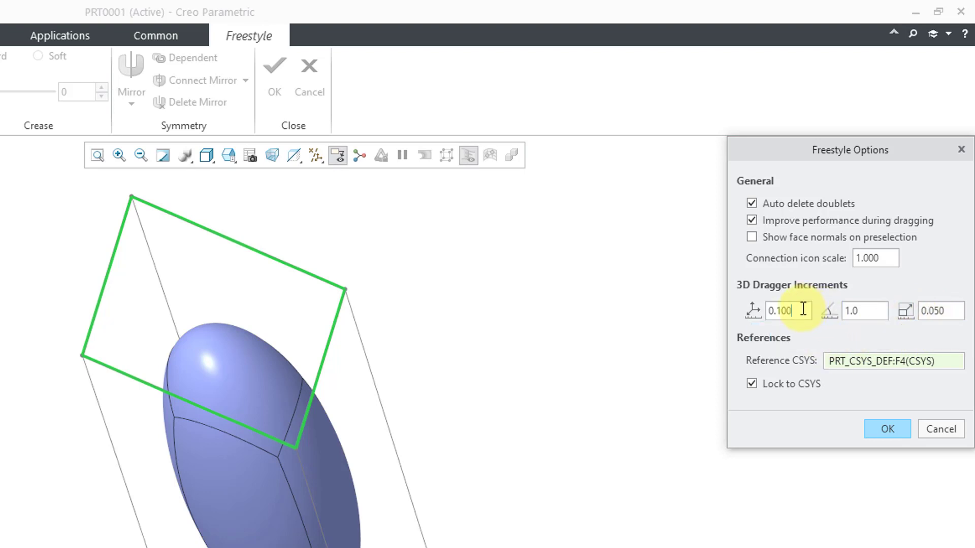
drag(803, 309, 694, 311)
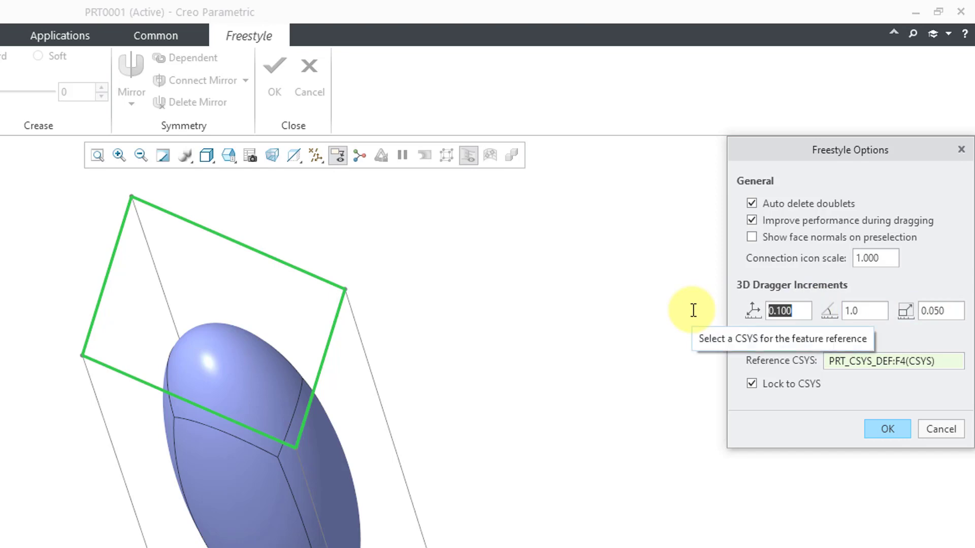
text(1)
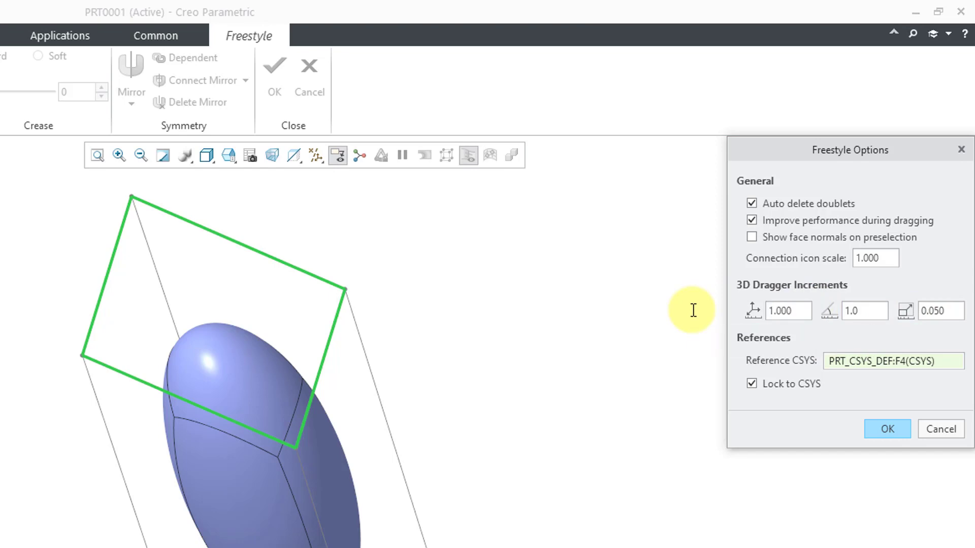
click(887, 429)
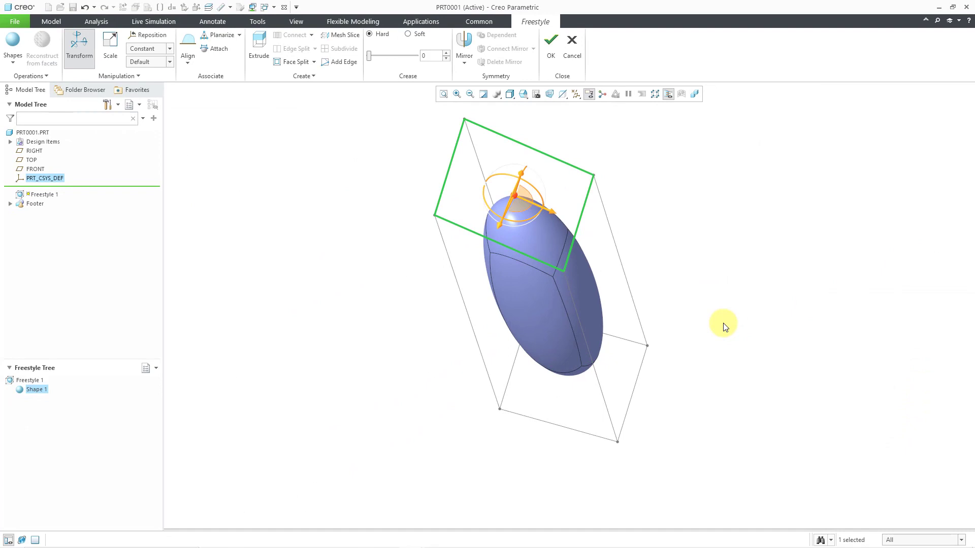
click(638, 324)
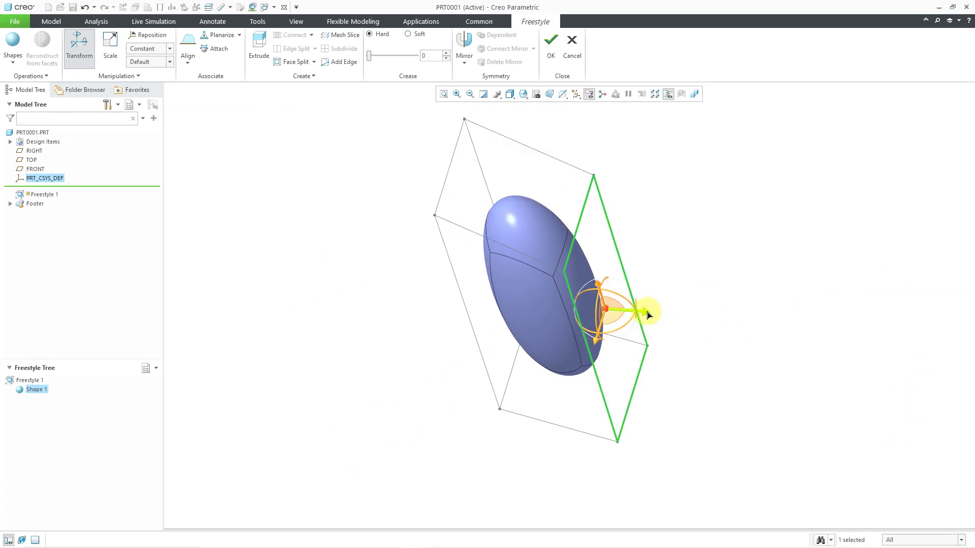
drag(648, 314, 707, 318)
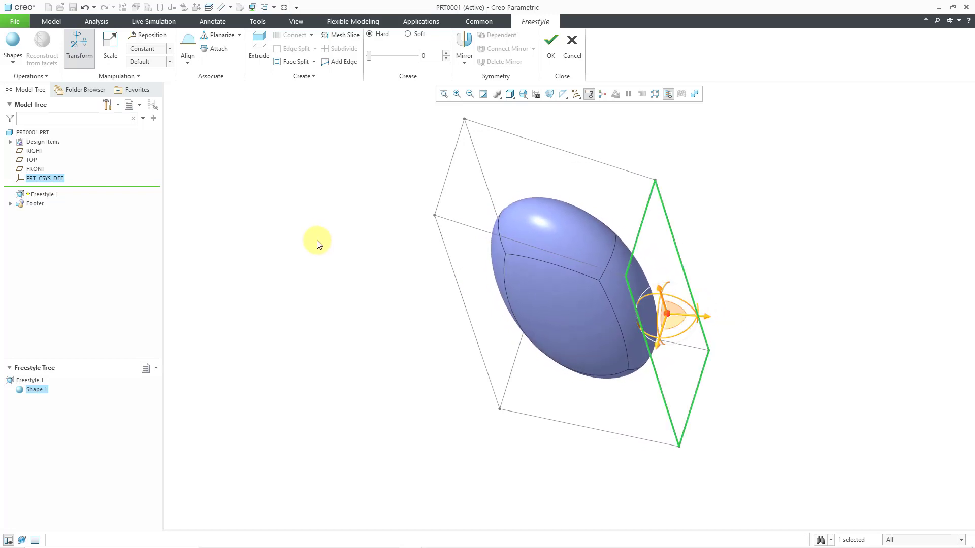
Step: Scale the shape along a cage edge to 2.750, then widen it from the bottom face to 2.300
click(110, 63)
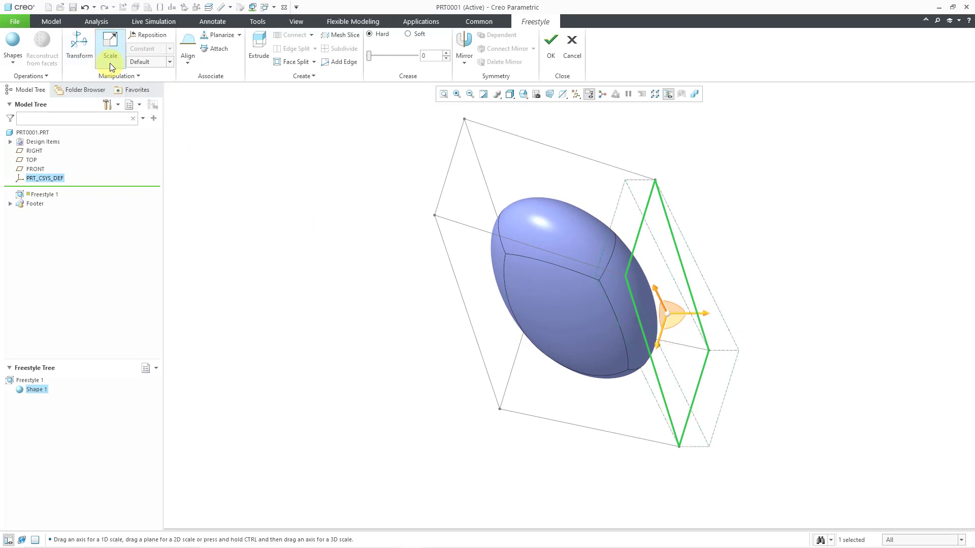
click(643, 230)
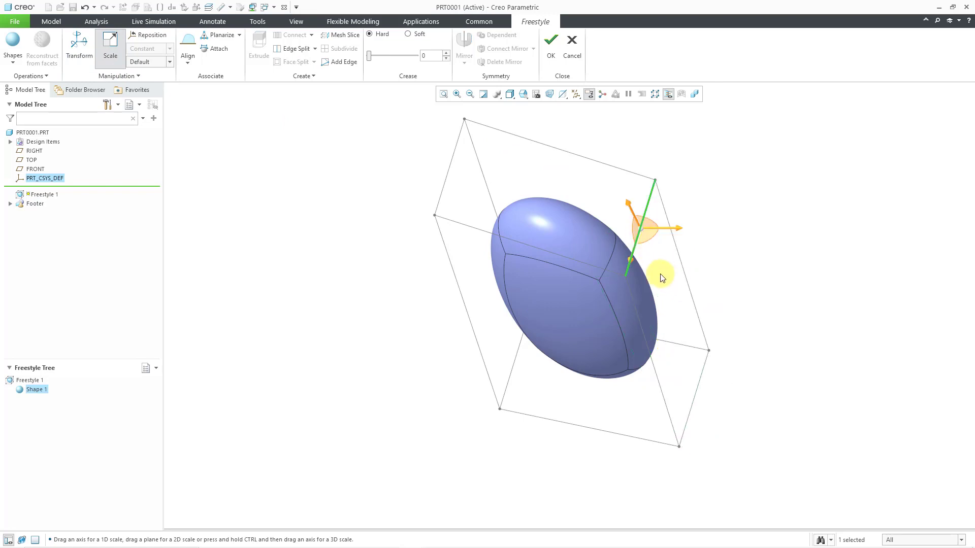
drag(633, 263, 598, 320)
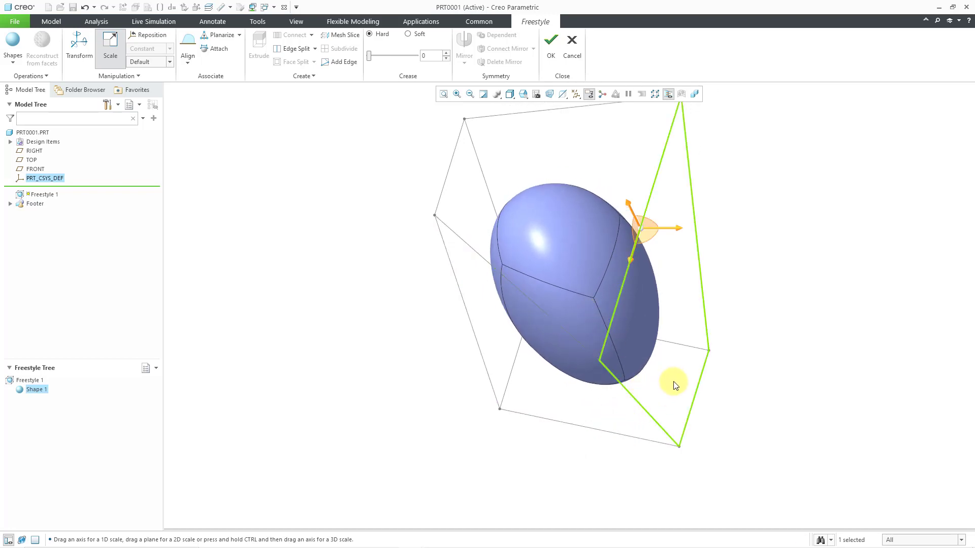
middle_drag(674, 383, 562, 415)
click(611, 404)
drag(601, 387, 485, 372)
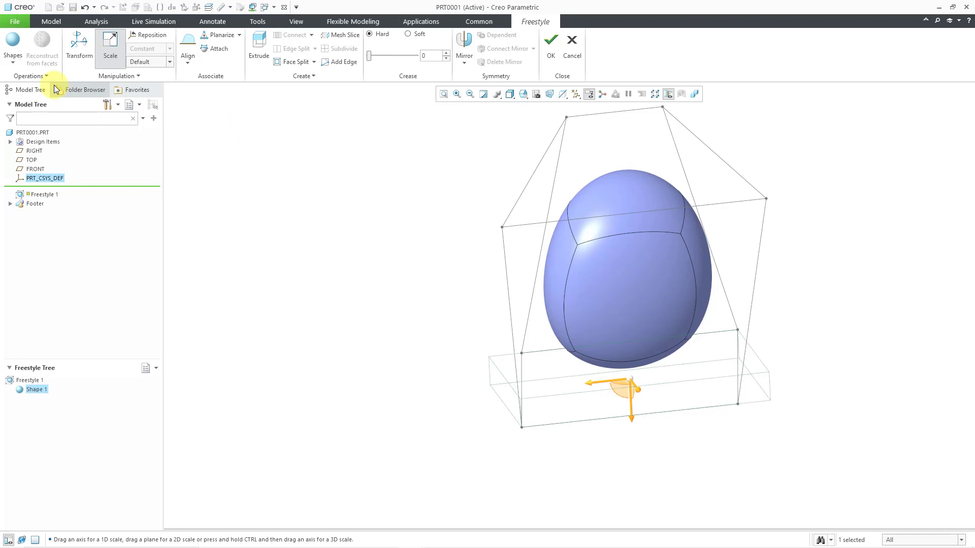
Step: Open and close the primitive Shapes gallery without adding a shape
click(13, 64)
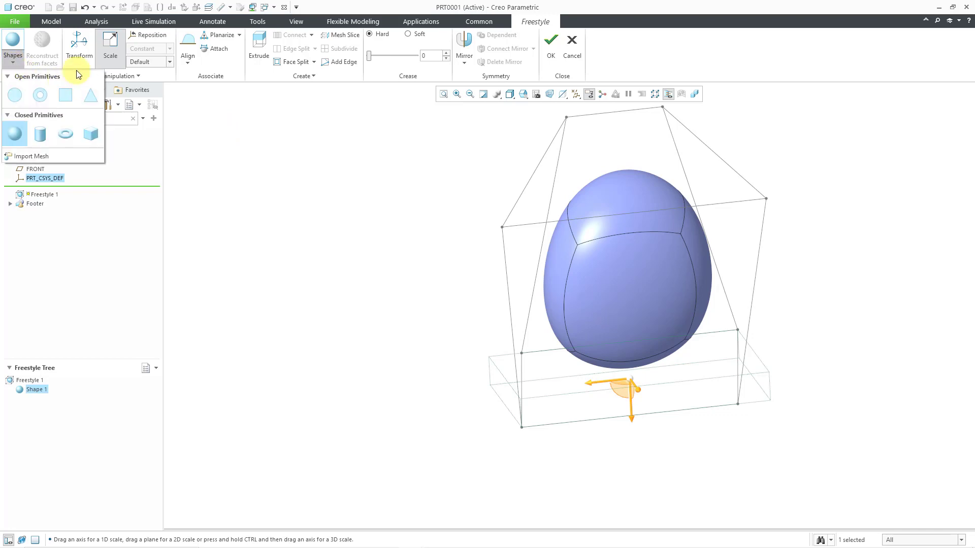
click(274, 199)
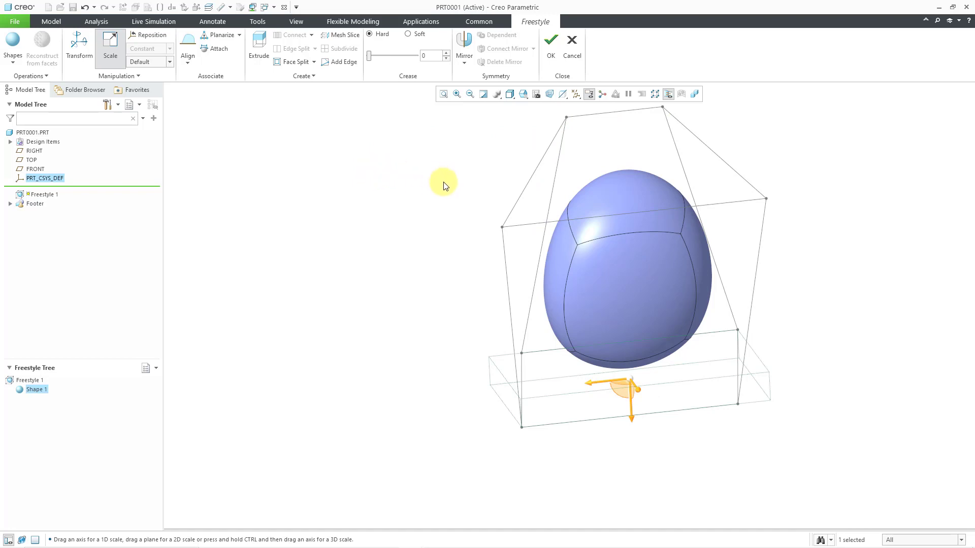
Step: Accept the freestyle feature and orbit the finished egg to view it from another angle
click(551, 60)
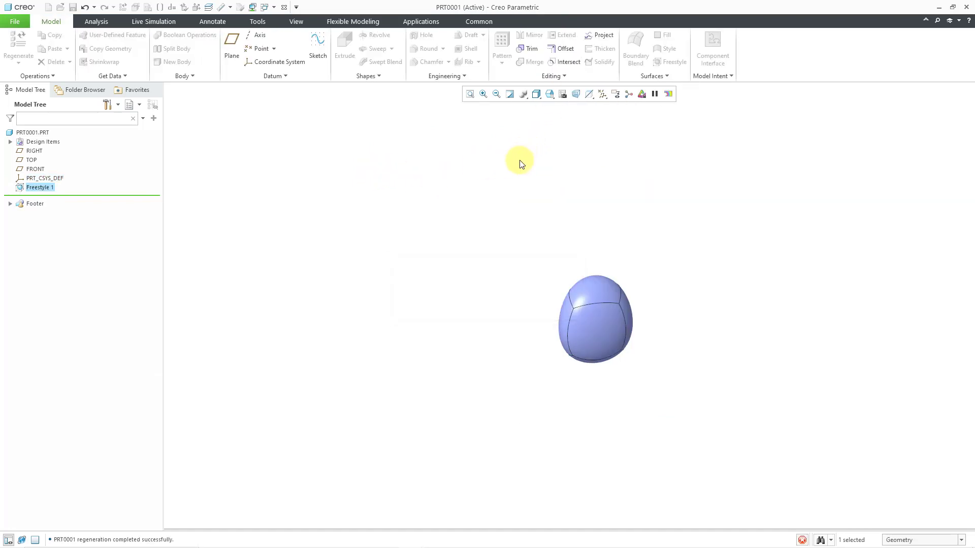
scroll(645, 351, down, 2)
click(657, 322)
middle_drag(657, 322, 592, 306)
click(592, 307)
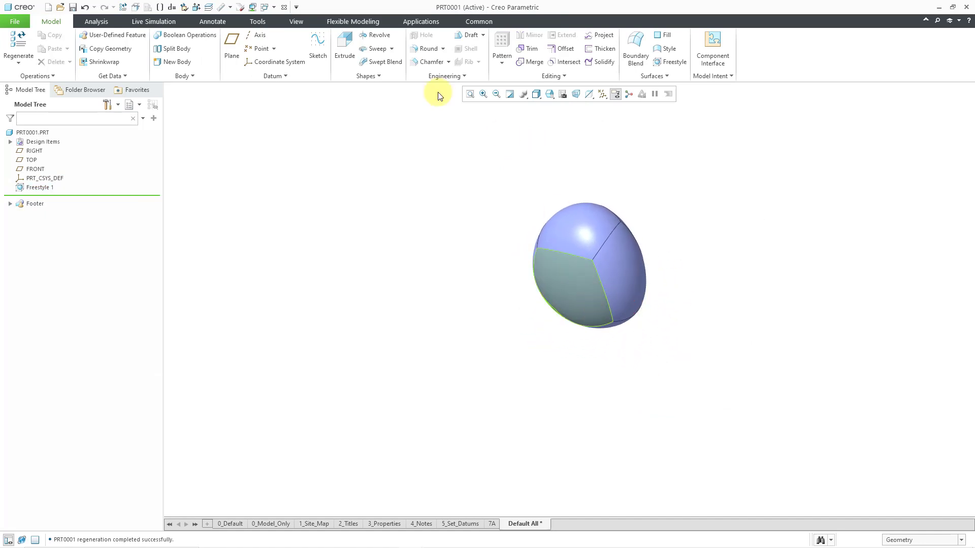
Step: Make the FREESTYLE model window active and show the View tools
click(273, 8)
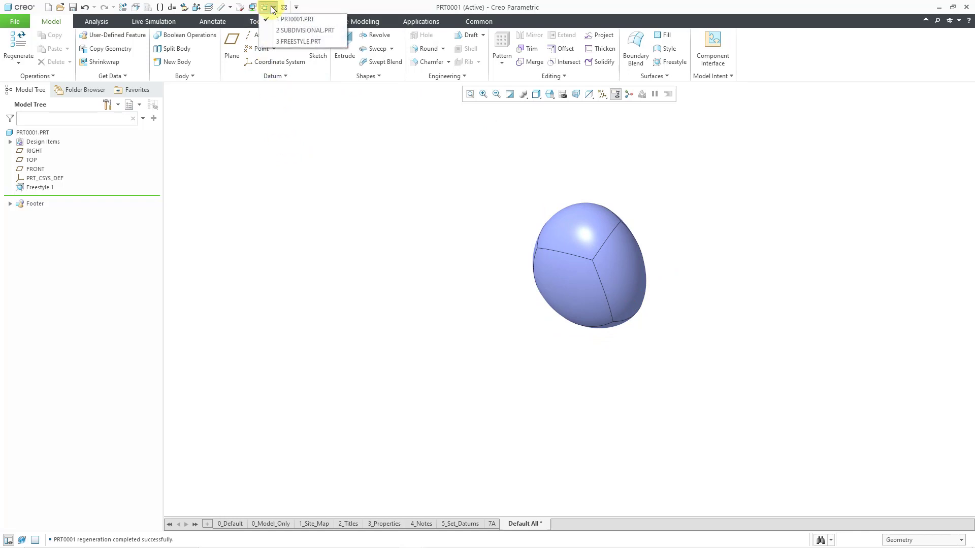
click(287, 42)
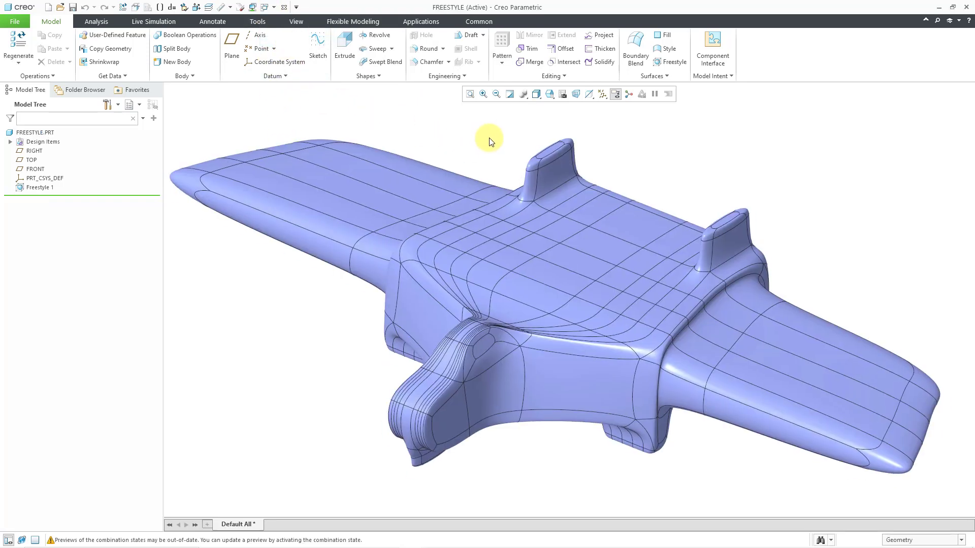
click(303, 22)
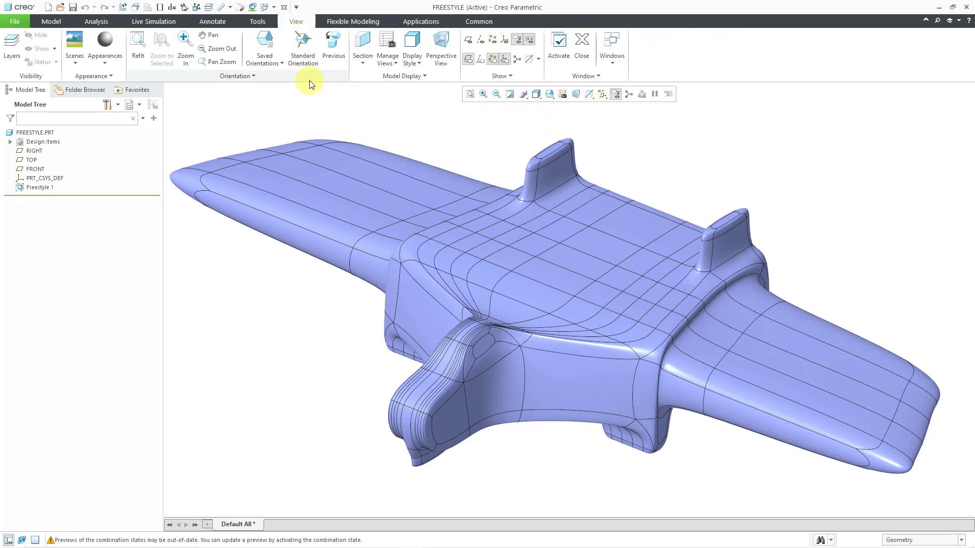
click(362, 63)
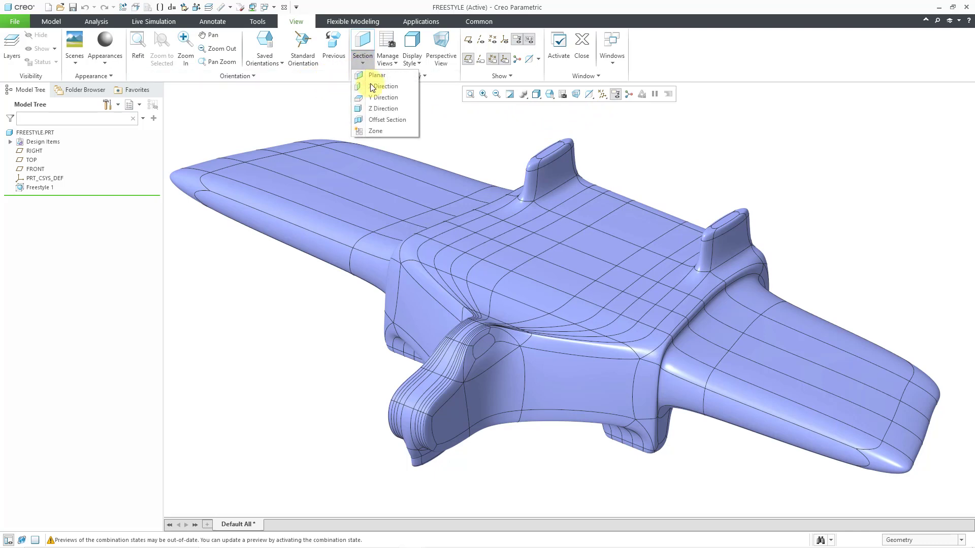
click(373, 87)
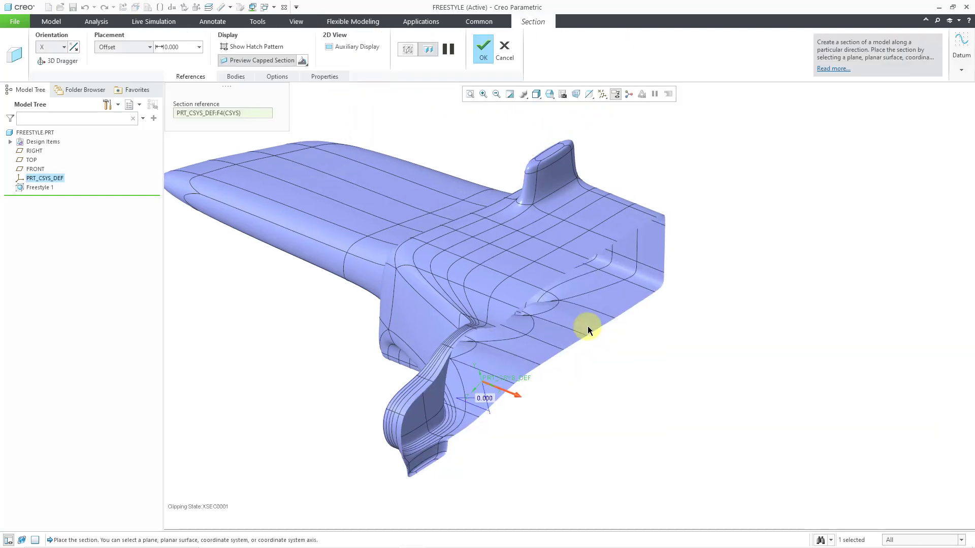
middle_drag(595, 285, 576, 297)
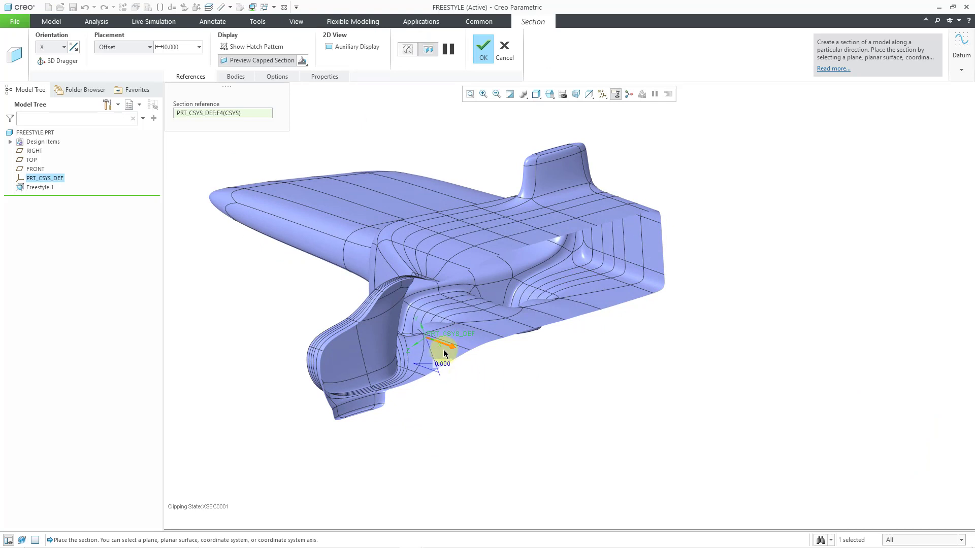
drag(444, 350, 425, 320)
click(510, 45)
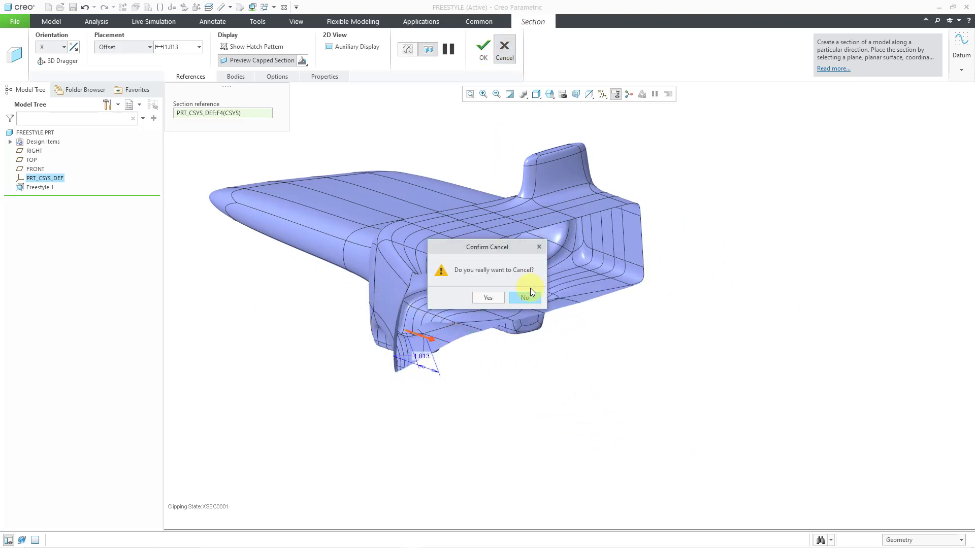
click(489, 298)
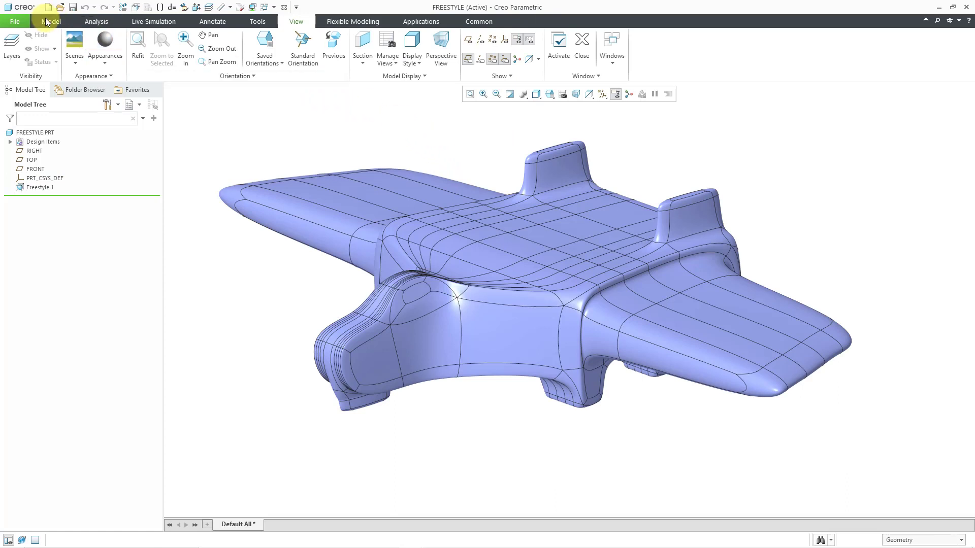
Step: Fill the Freestyle 1 quilt with solid using Solidify, creating Solidify 1
click(47, 22)
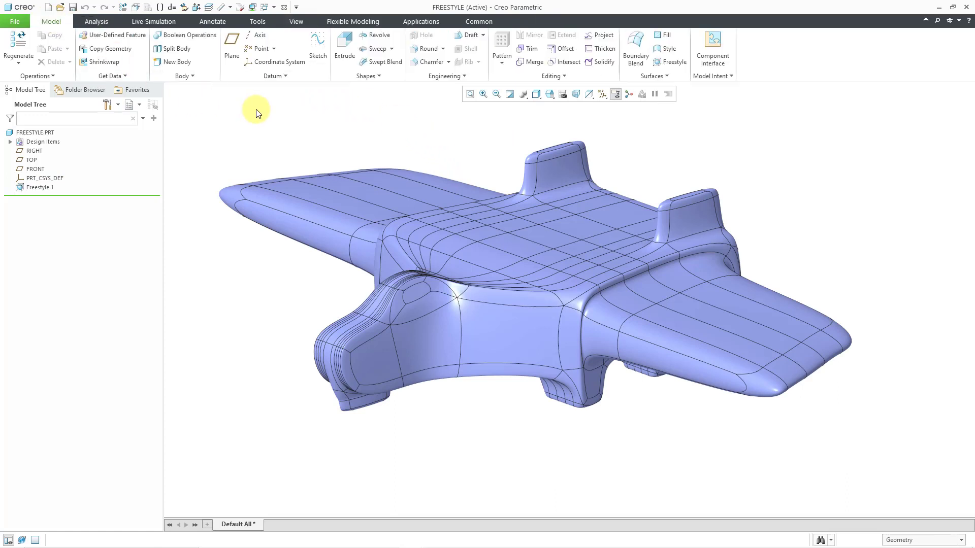
click(383, 185)
click(602, 63)
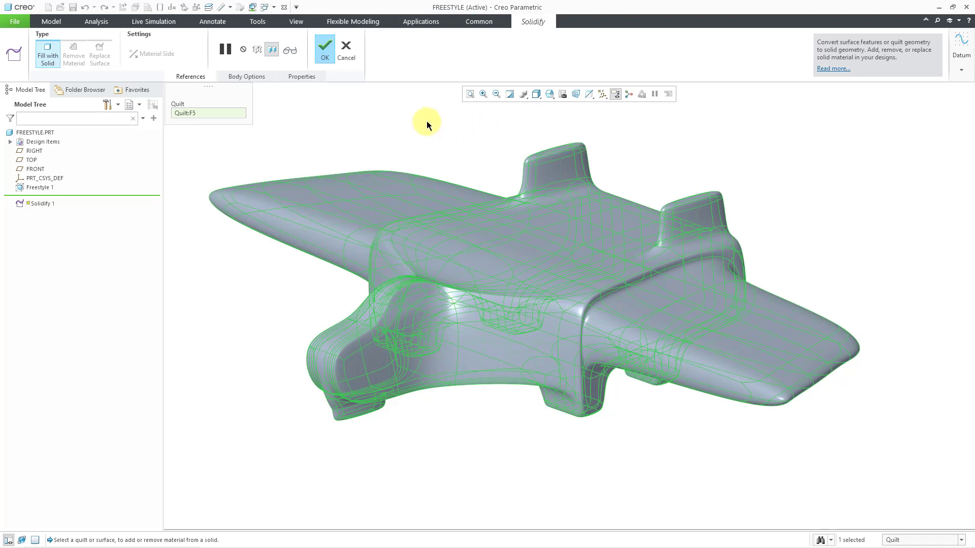
click(321, 53)
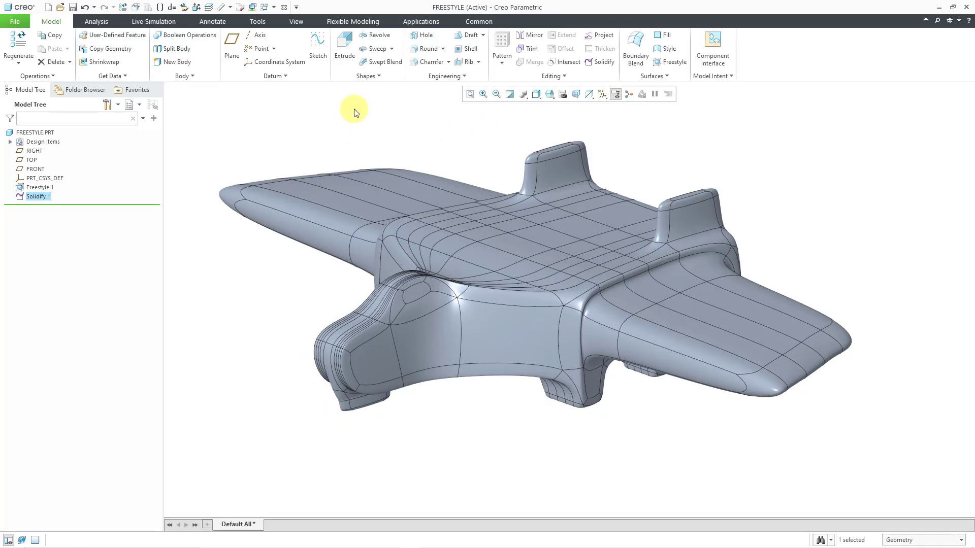
click(296, 21)
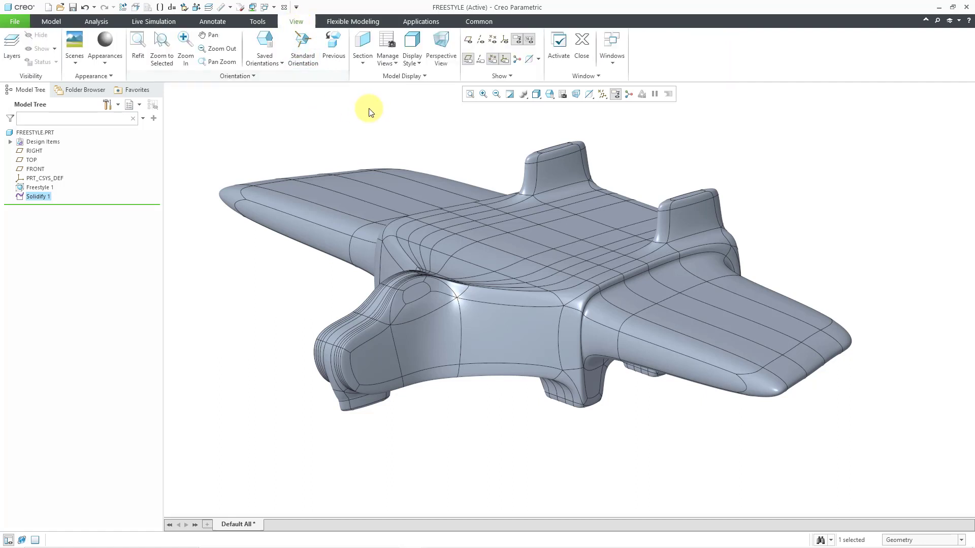
click(361, 63)
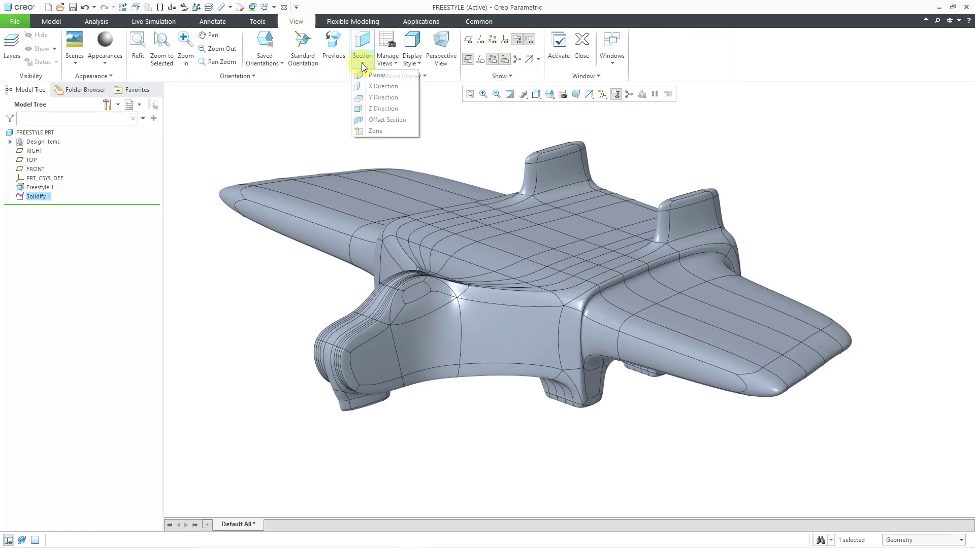
click(382, 86)
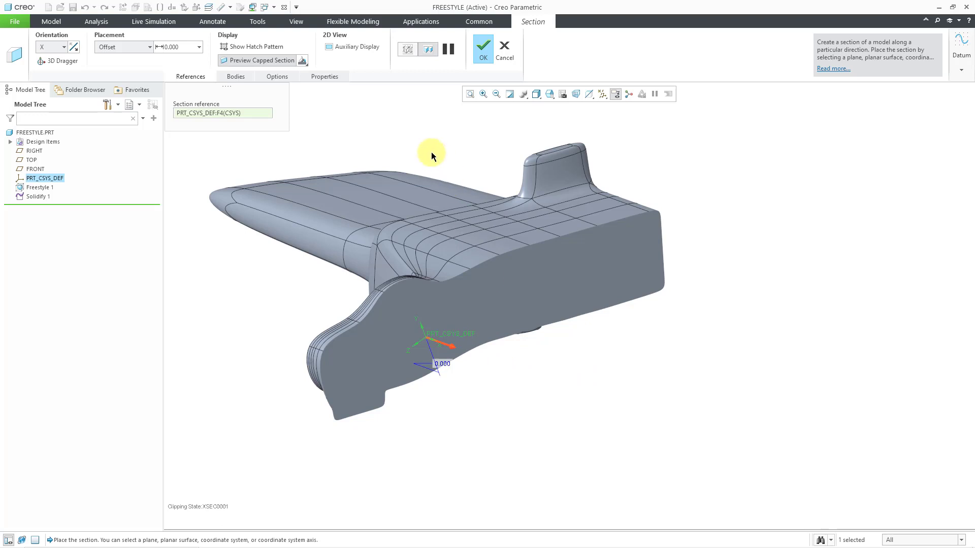
click(276, 50)
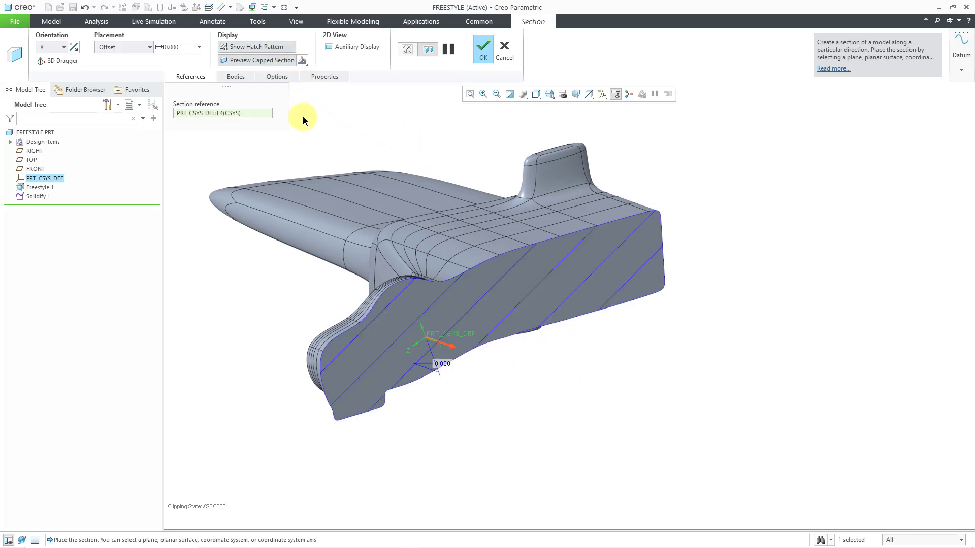
drag(452, 350, 435, 336)
click(493, 61)
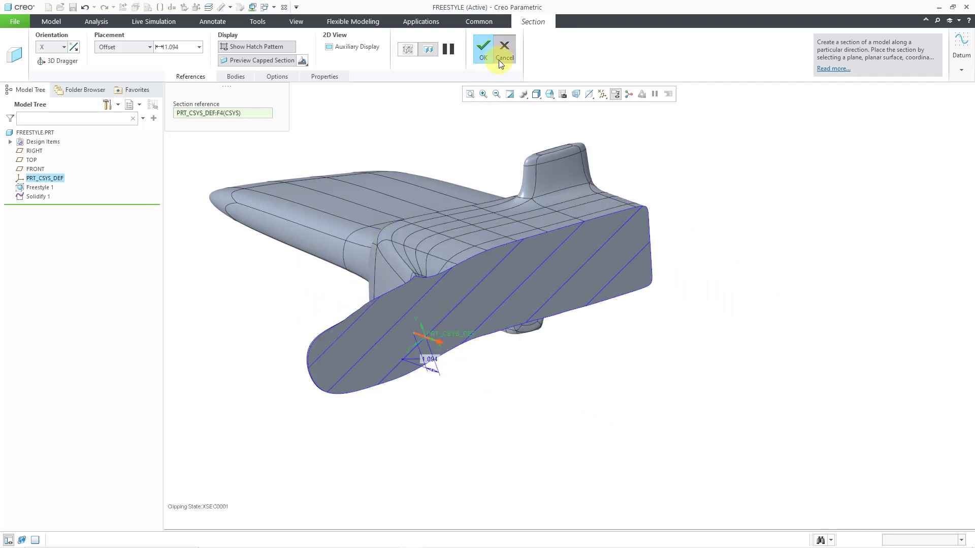
click(491, 299)
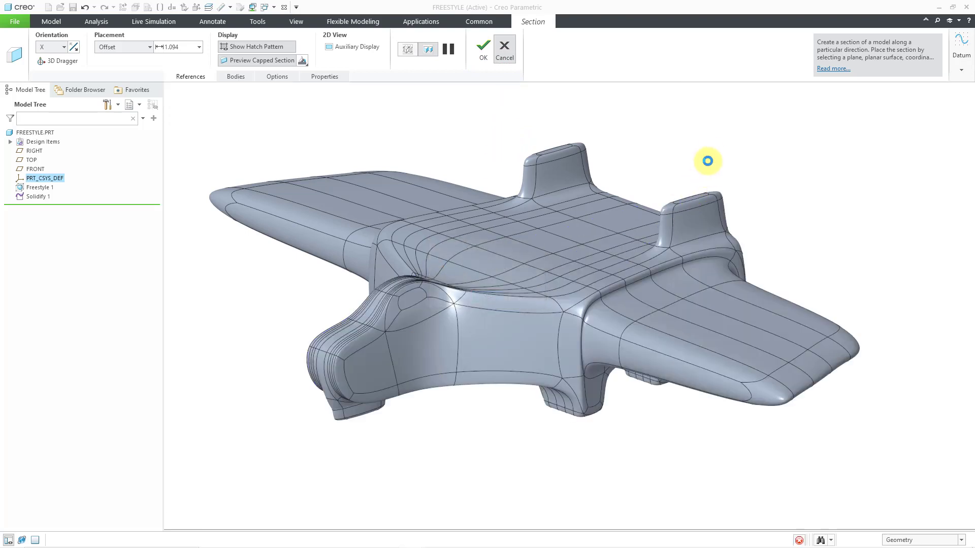